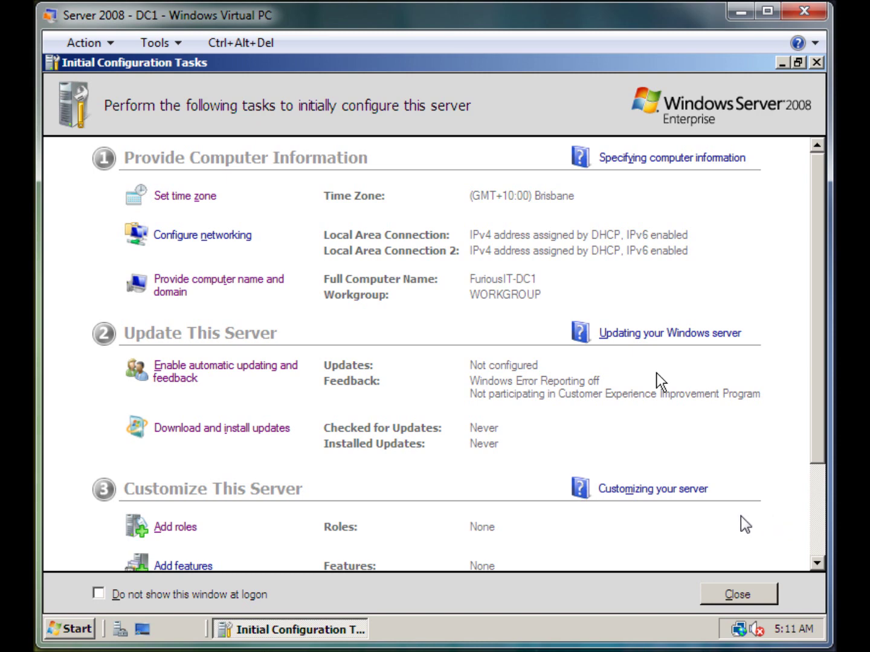
Step: Launch the Add Roles Wizard from the Add roles link in Initial Configuration Tasks
scroll(657, 381, down, 3)
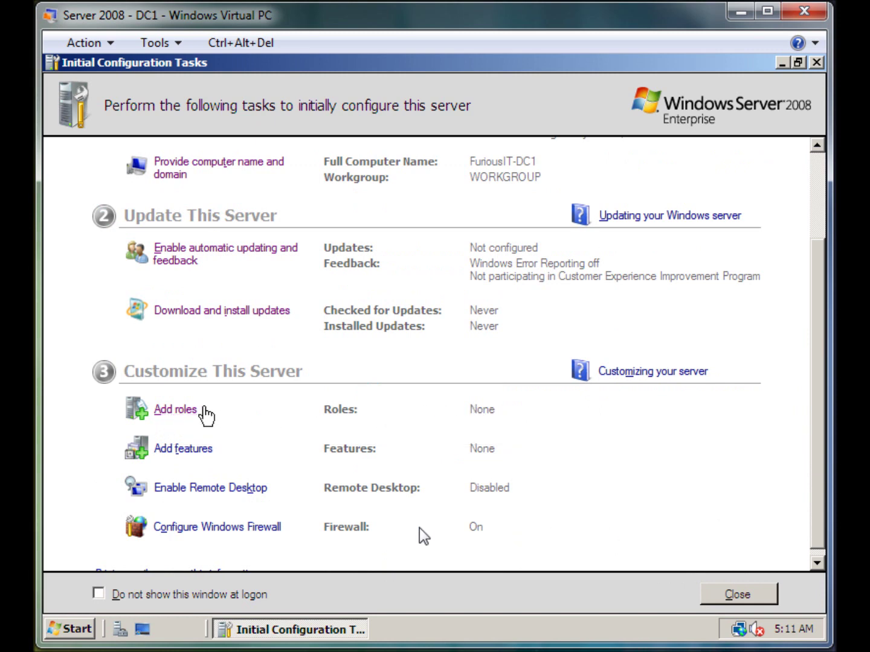
click(184, 412)
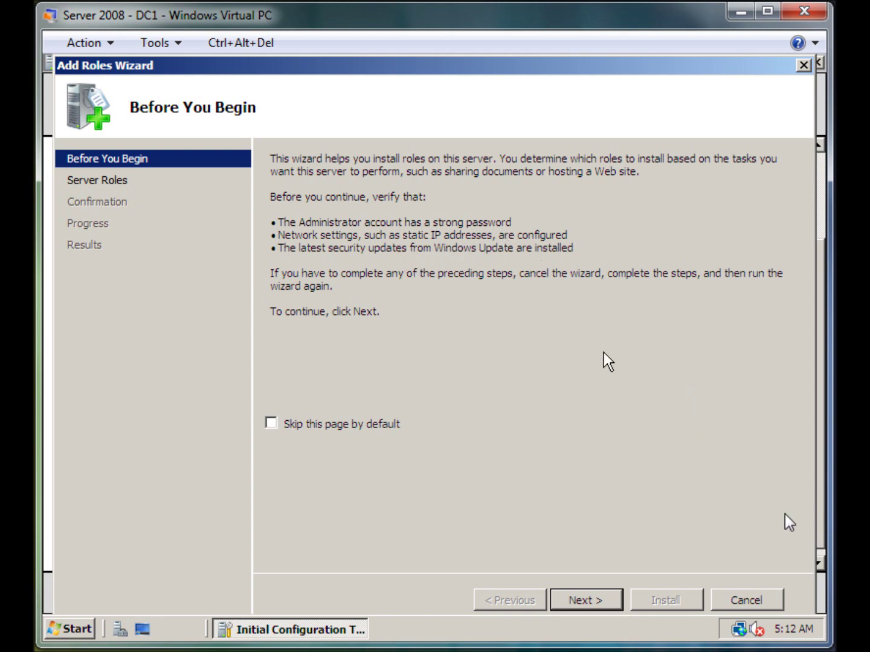
Step: Open the TCP/IPv4 properties of Local Area Connection 2 via Network and Sharing Center
right_click(738, 632)
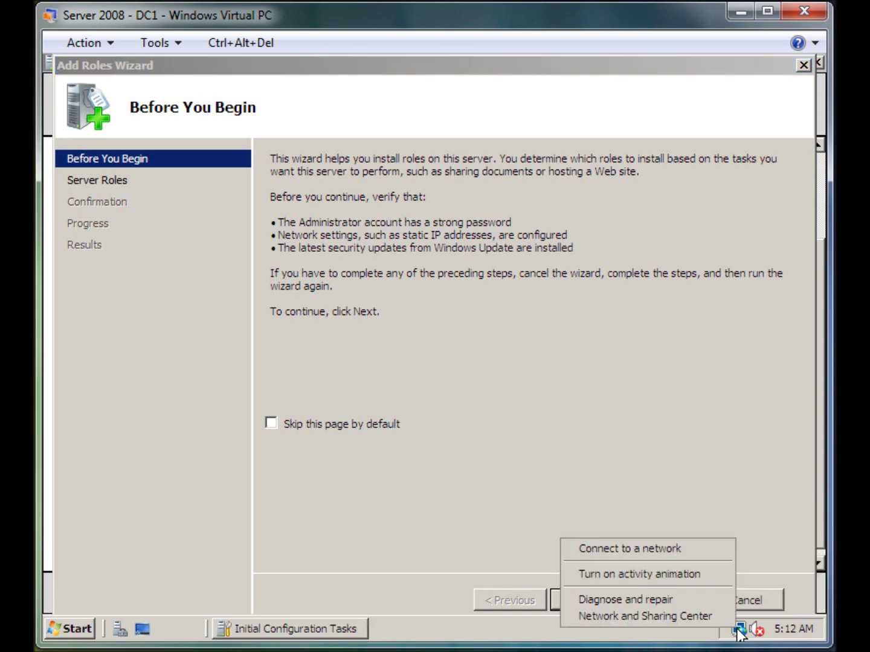
click(621, 617)
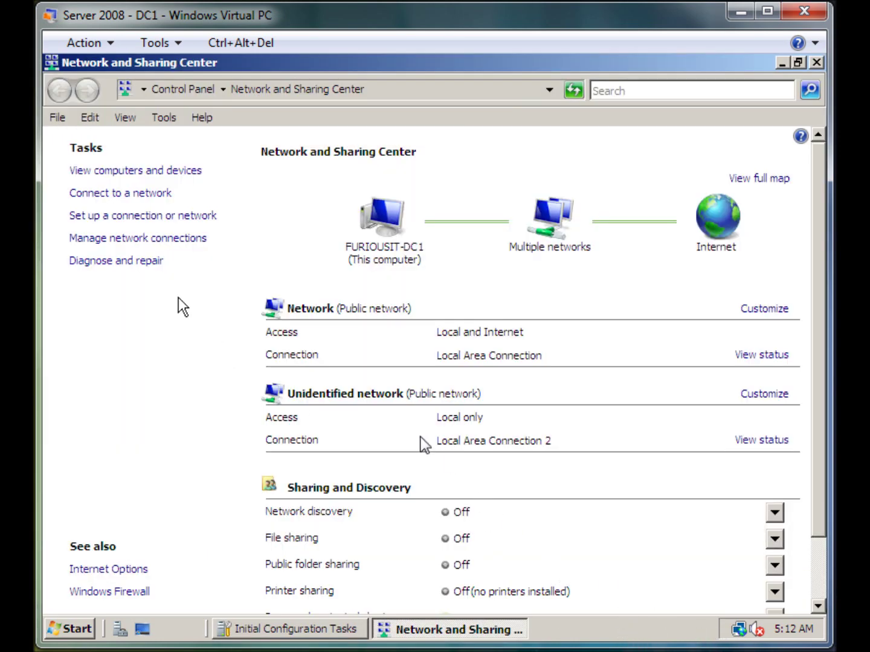
click(109, 239)
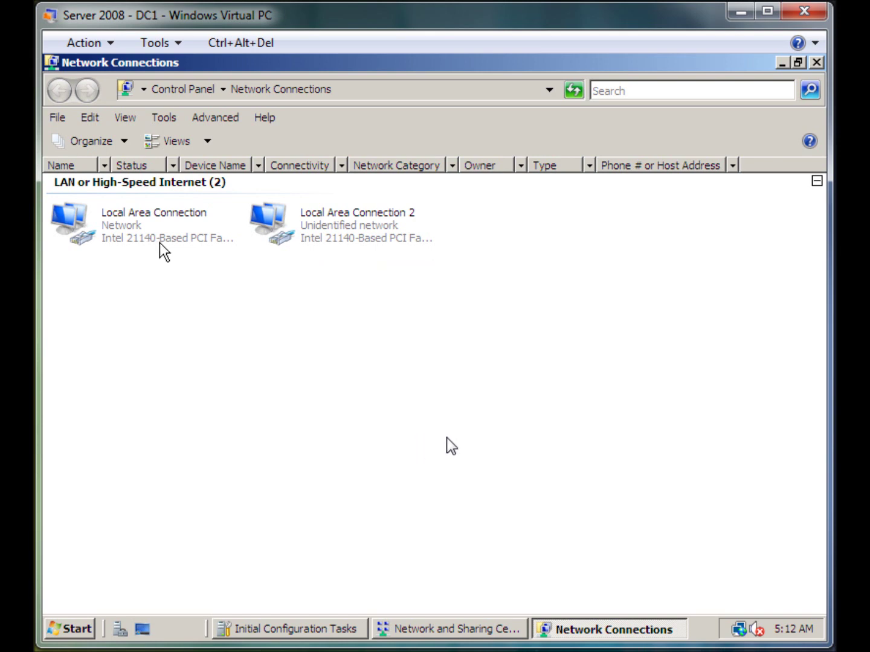
click(329, 225)
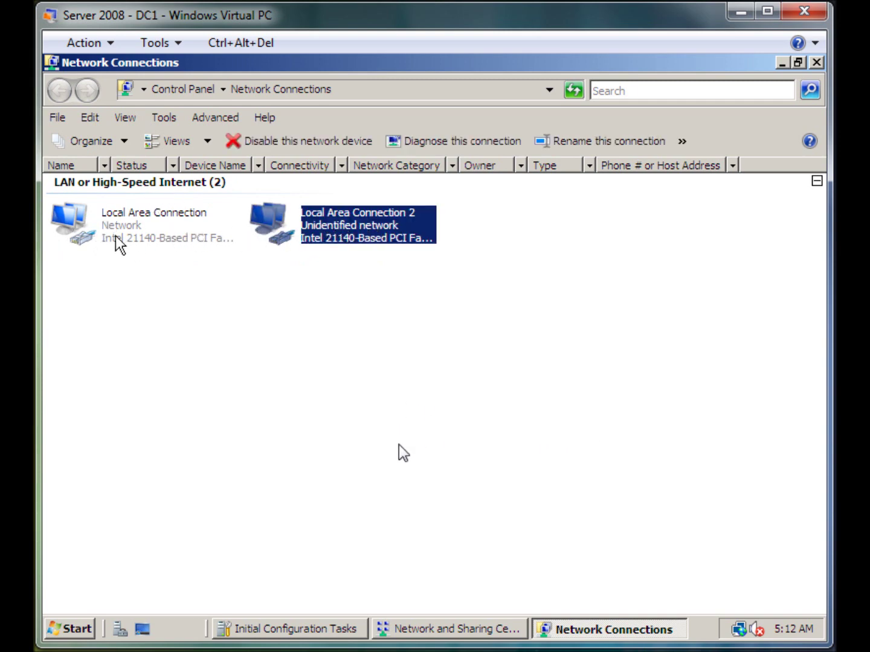
right_click(351, 224)
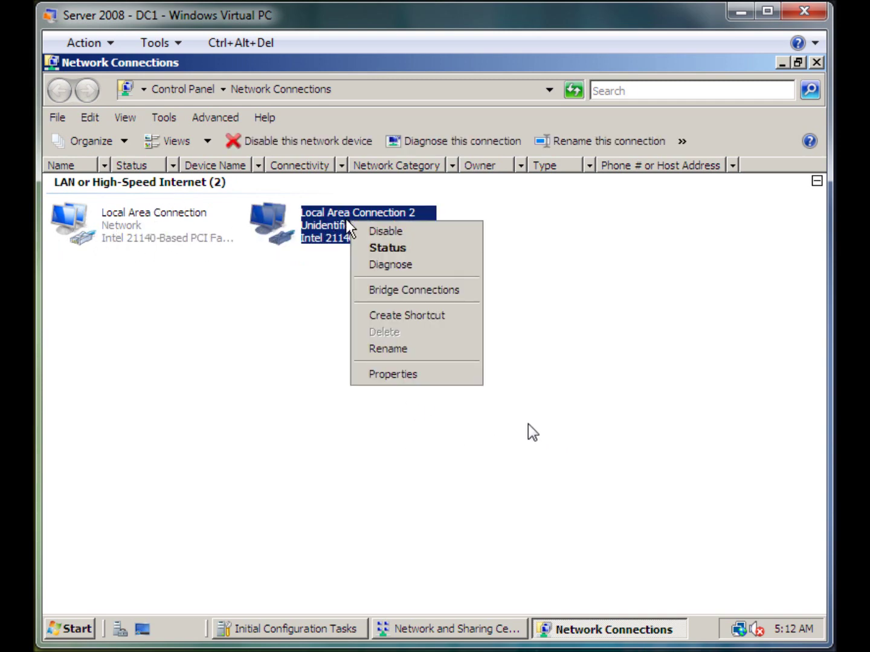
click(379, 373)
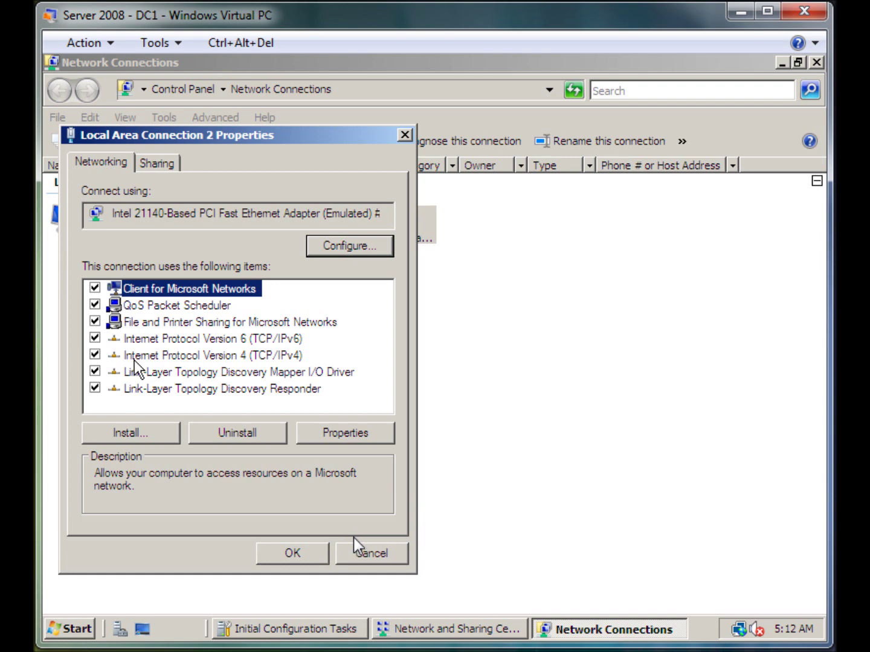
click(217, 356)
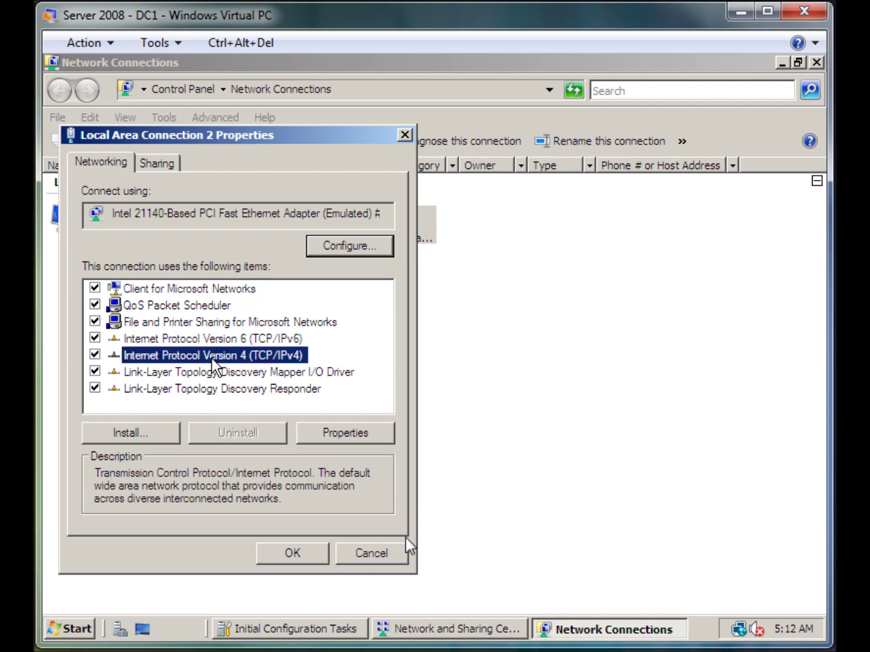
double_click(248, 356)
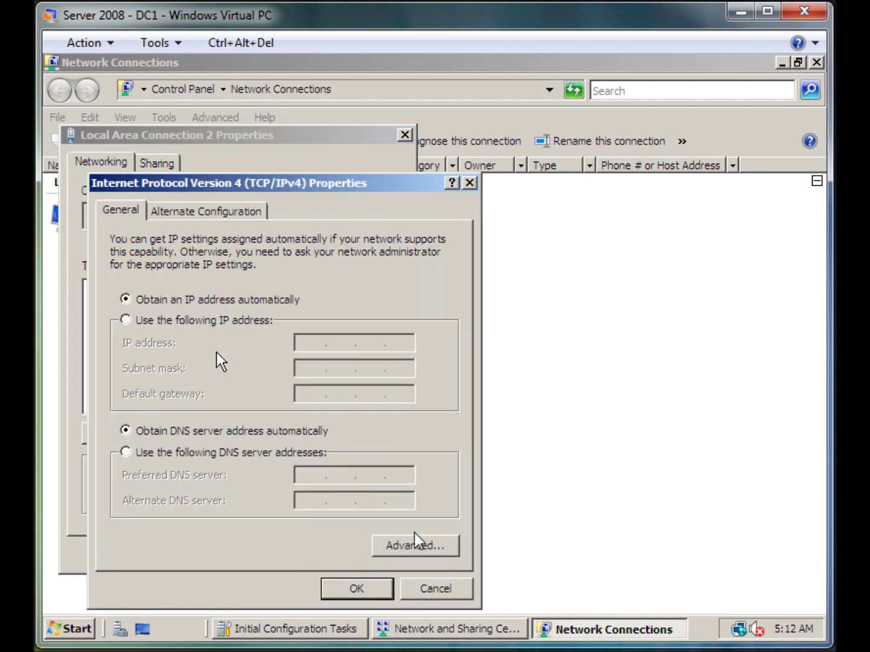
Step: Give Local Area Connection 2 static IP 10.10.10.1, mask 255.0.0.0, preferred DNS 127.0.0.1
click(192, 323)
click(297, 343)
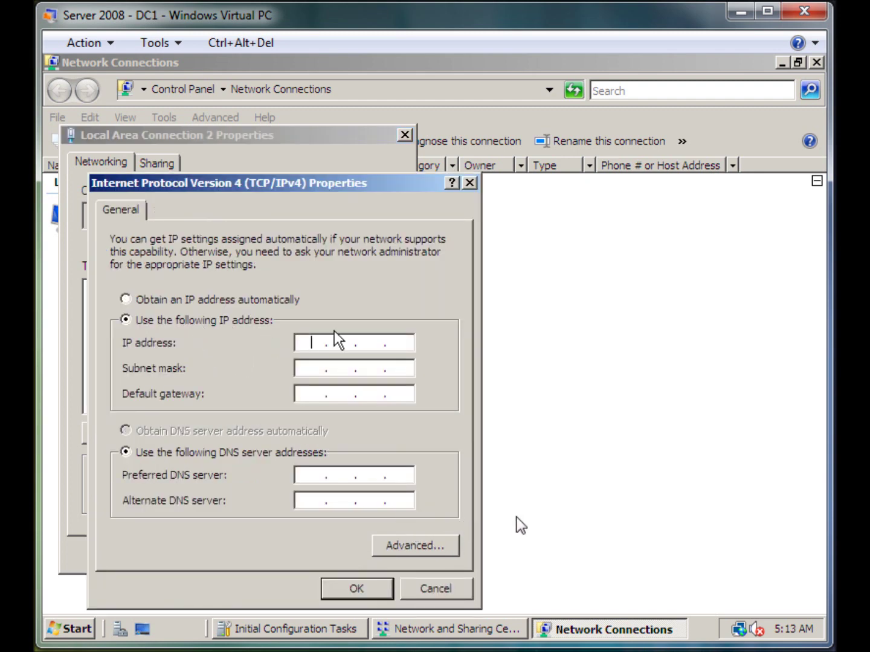
text(10.10.10.1)
click(310, 366)
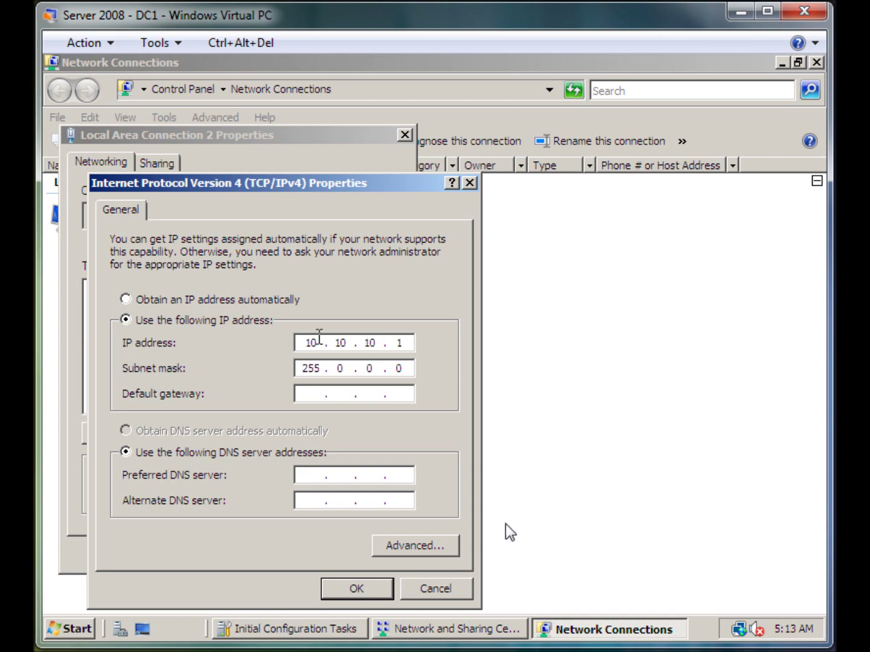
click(413, 369)
click(312, 476)
text(127 . 0 . 0 . 1)
Step: Save the static IP settings, close the network windows, and advance the wizard to Select Server Roles
click(330, 583)
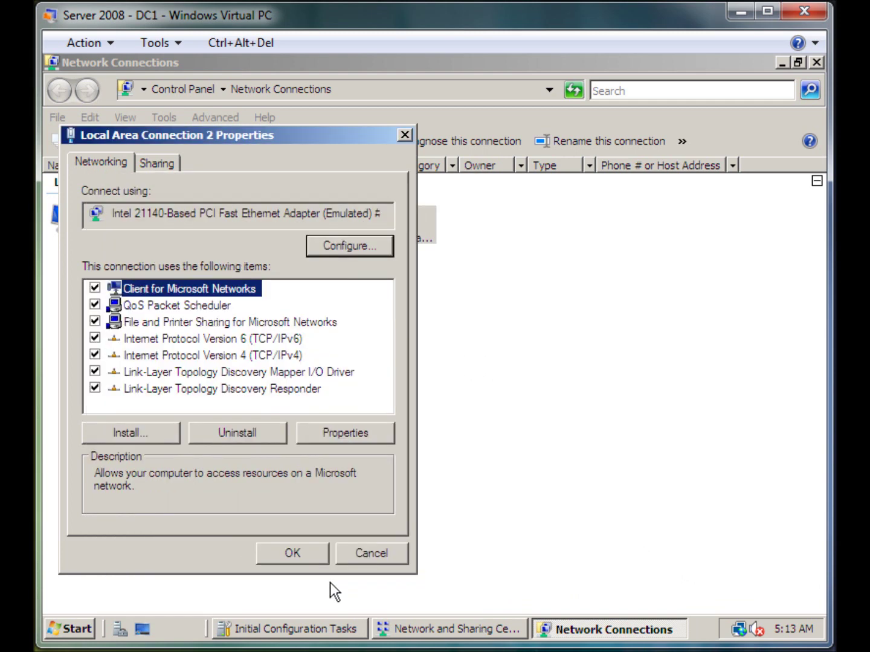
click(305, 556)
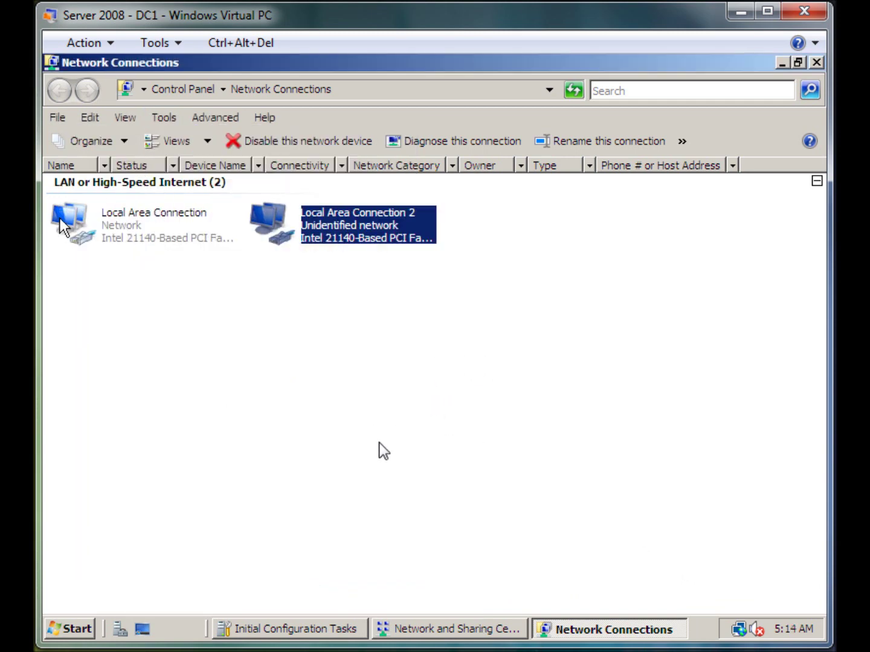
click(400, 259)
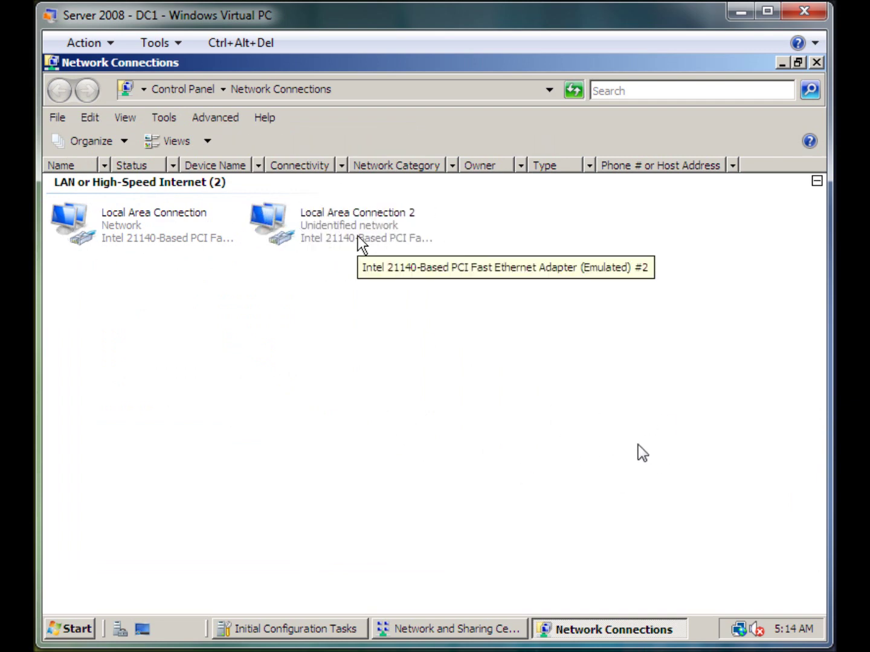
click(818, 62)
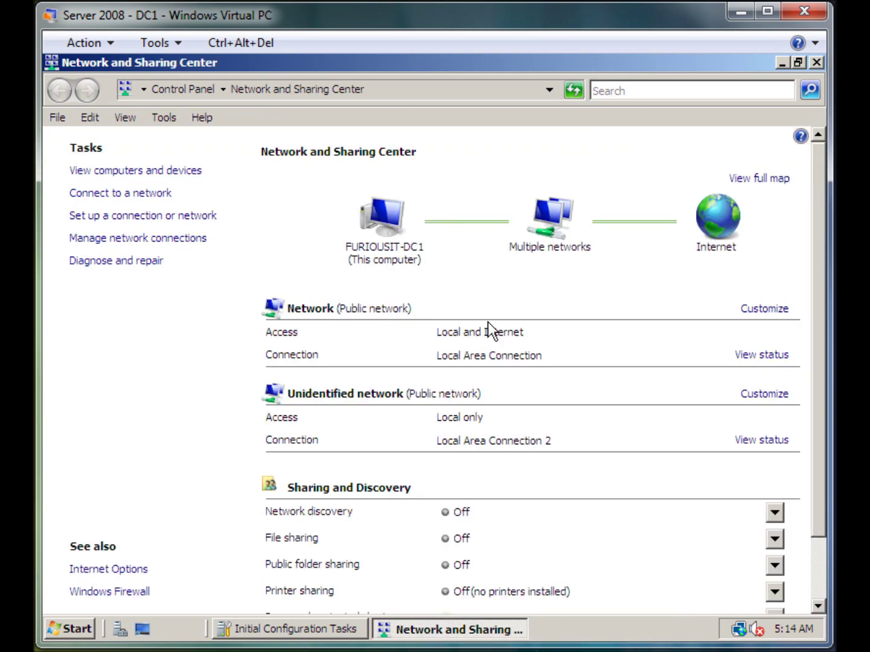
click(817, 62)
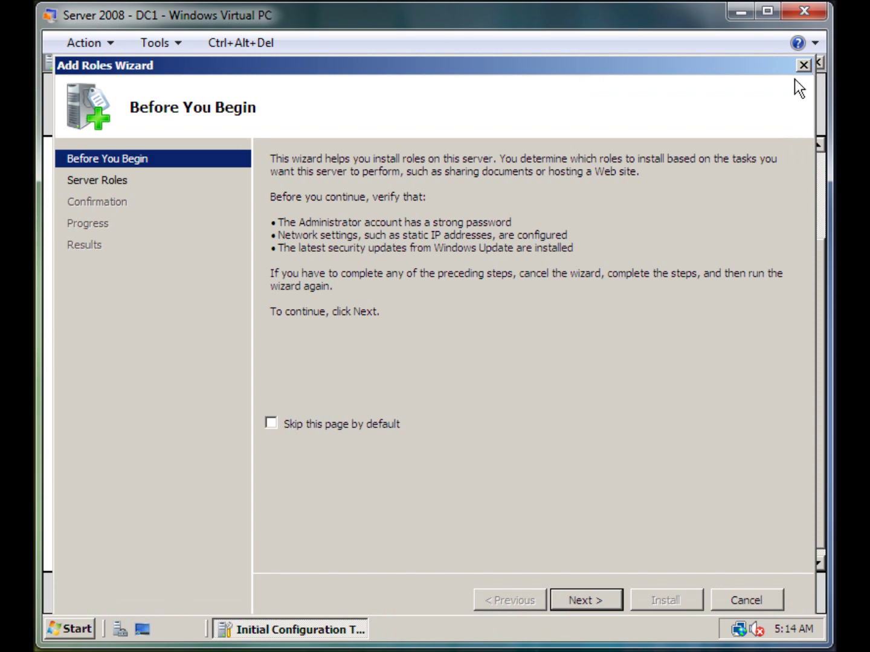
click(575, 598)
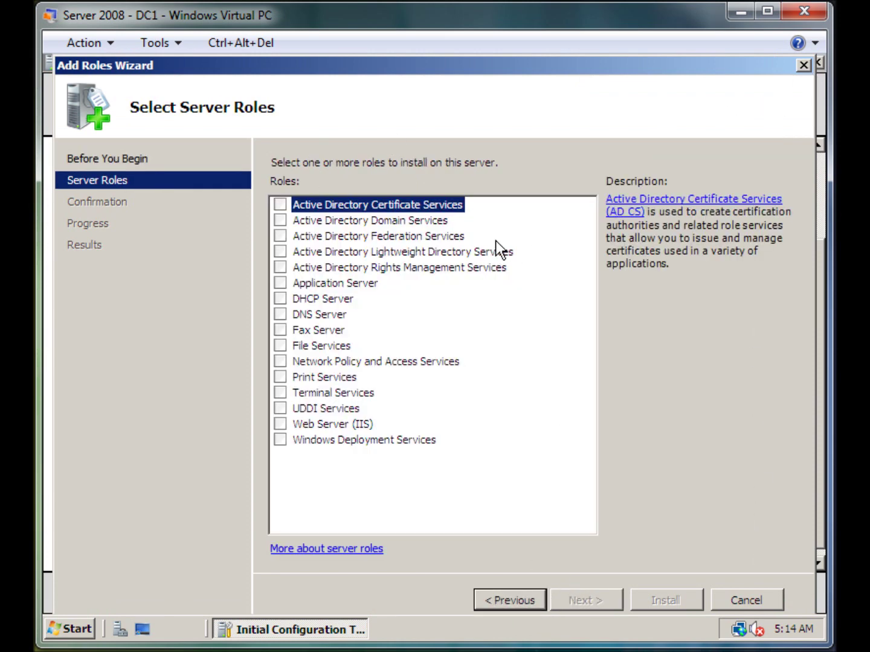
Step: Select Active Directory Domain Services and proceed to the Confirm Installation Selections page
click(356, 221)
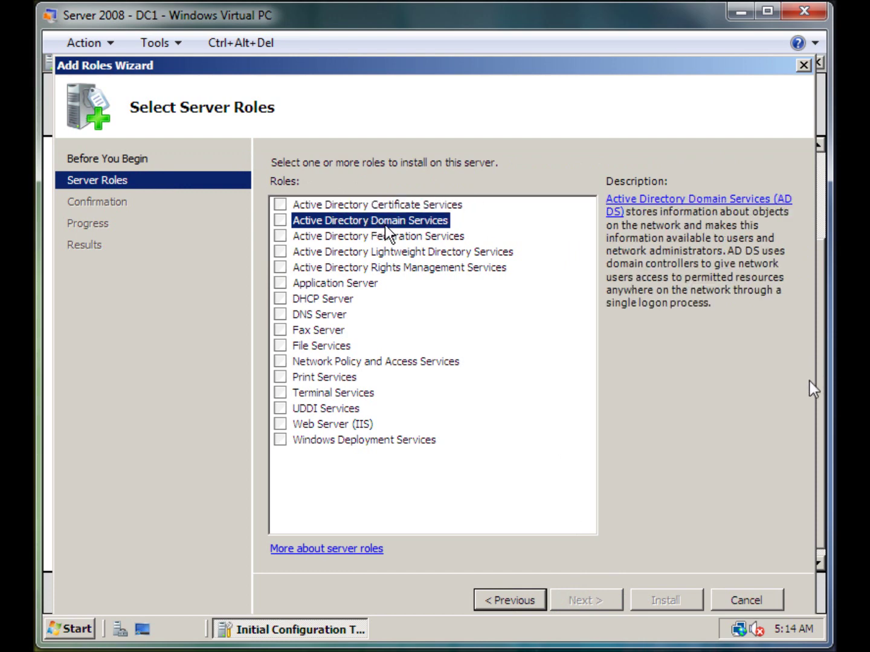
click(281, 221)
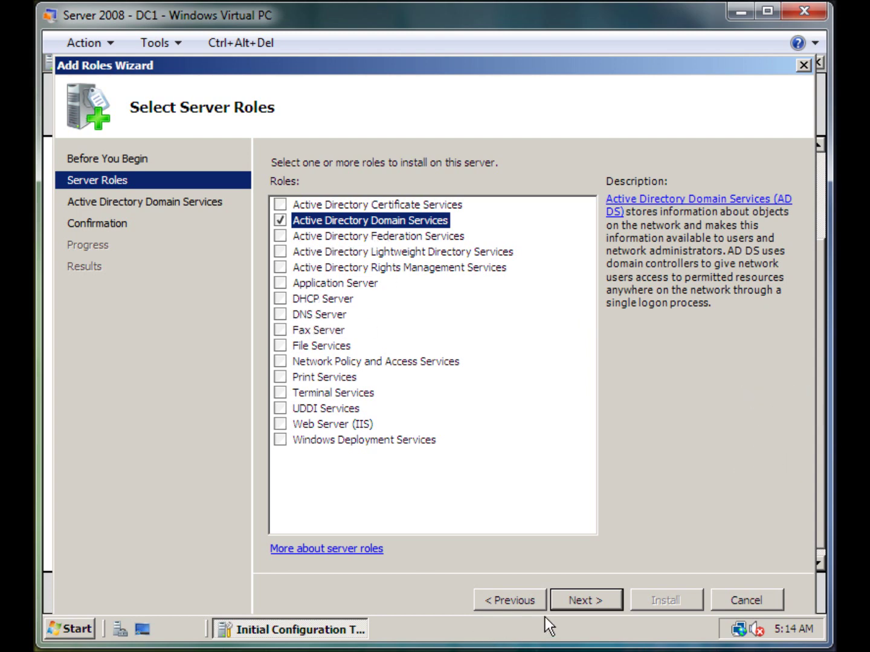
click(565, 604)
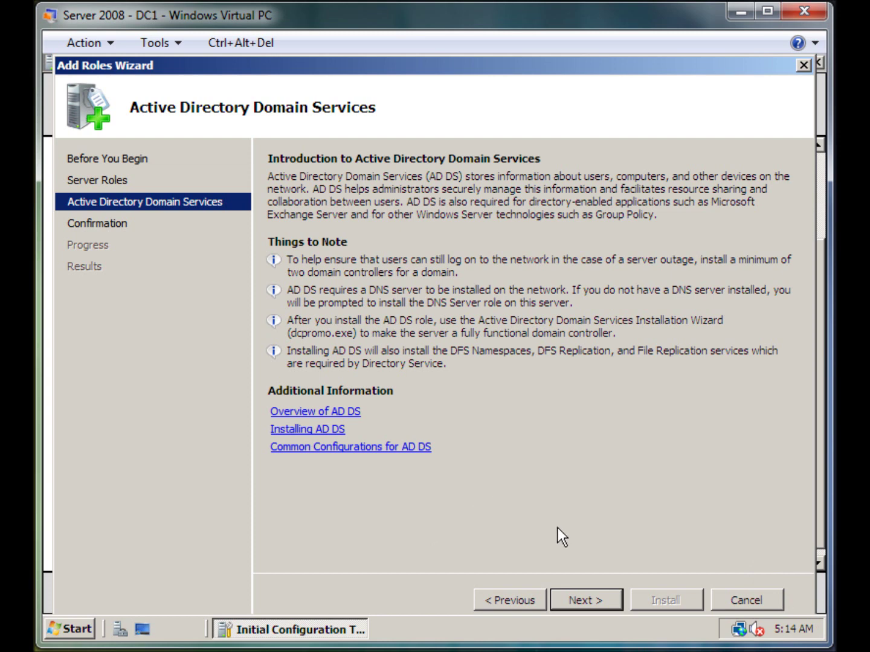
click(572, 599)
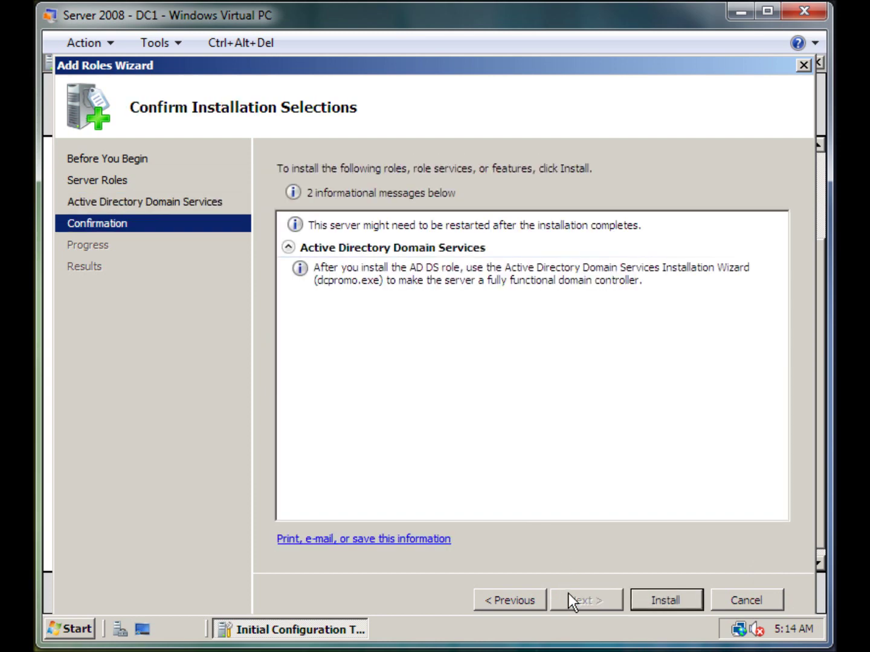
Step: Install the Active Directory Domain Services role and close the wizard once installation succeeds
click(645, 598)
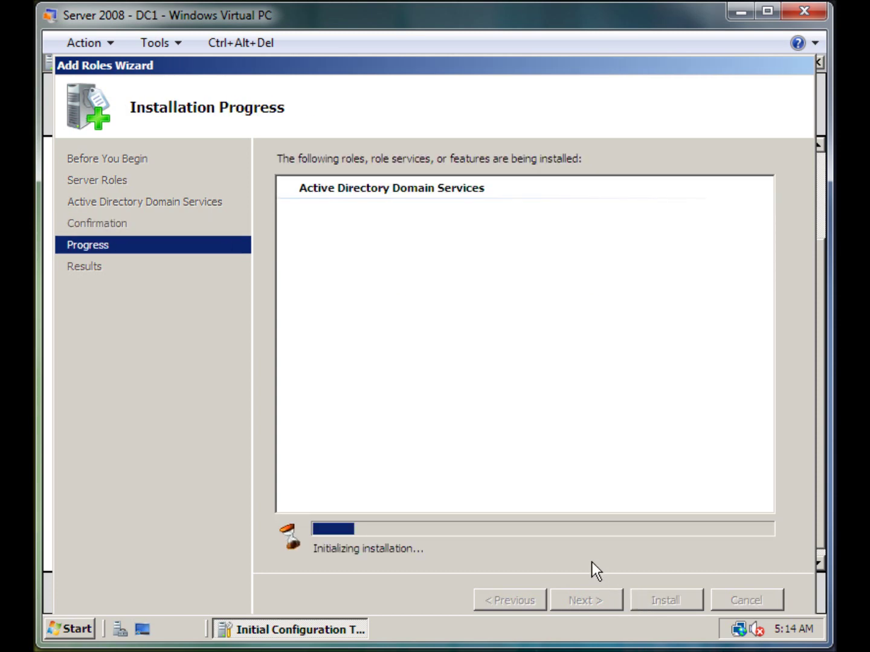
key(alt)
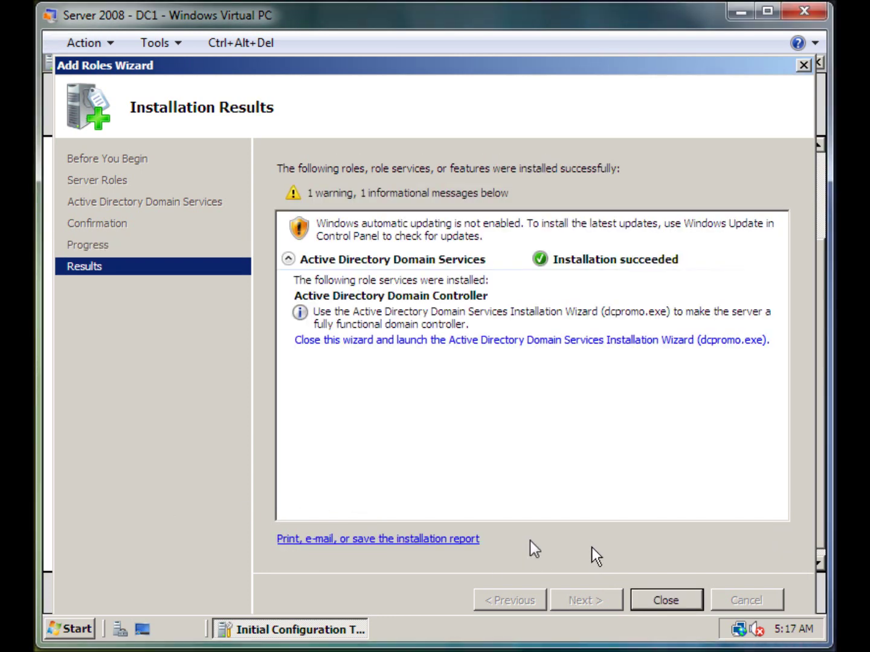
click(677, 602)
Step: Run dcpromo.exe from Start Search to begin domain controller setup
key(super)
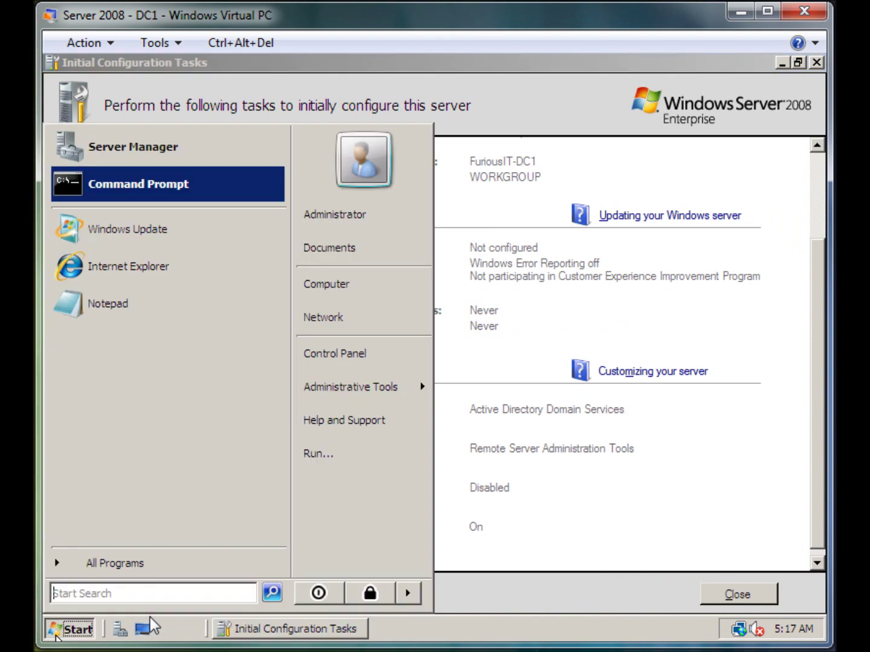
text(dcpro)
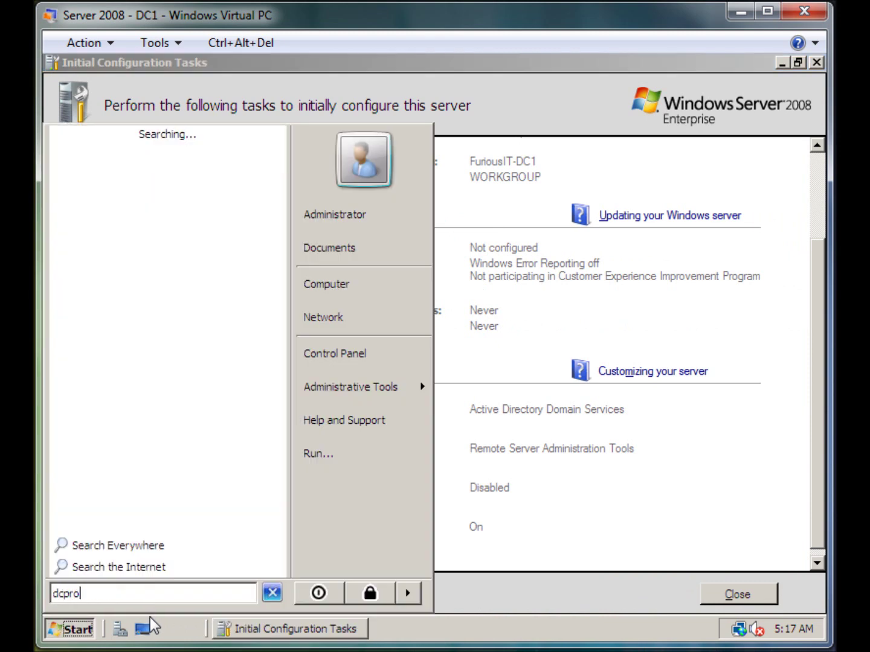
text(mo.exe)
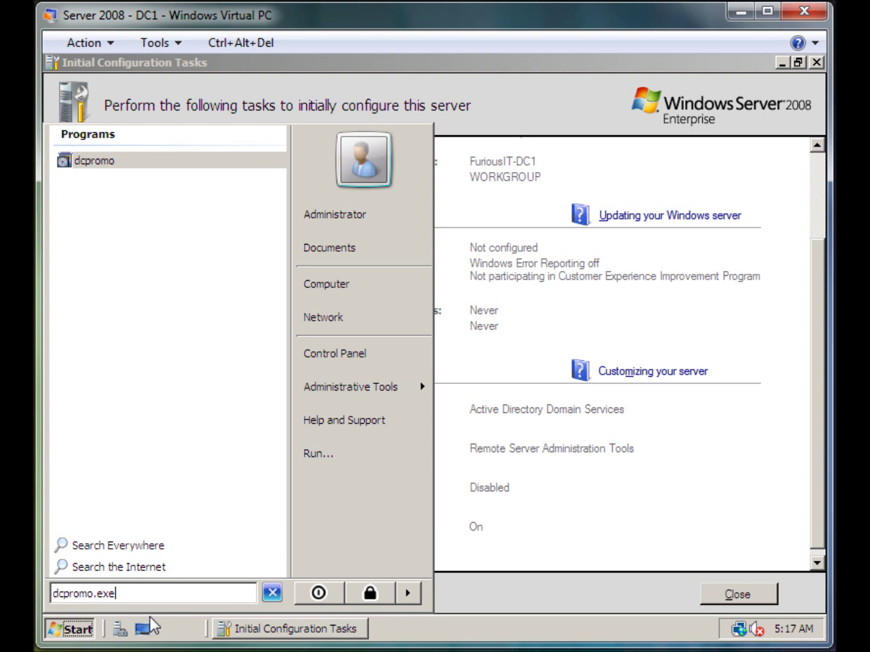
key(Return)
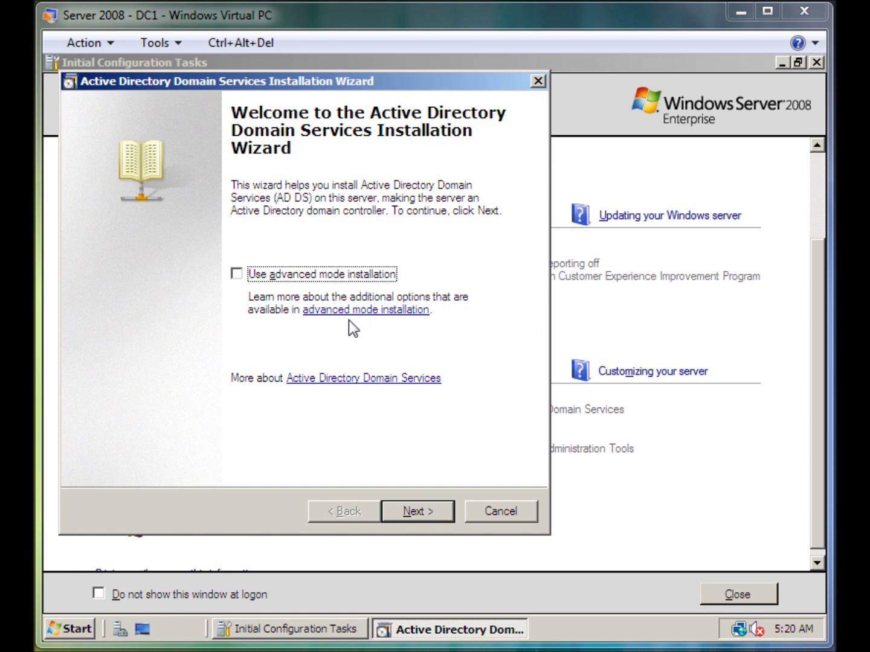
Step: Move past the Welcome and Operating System Compatibility pages of the AD DS Installation Wizard
click(440, 512)
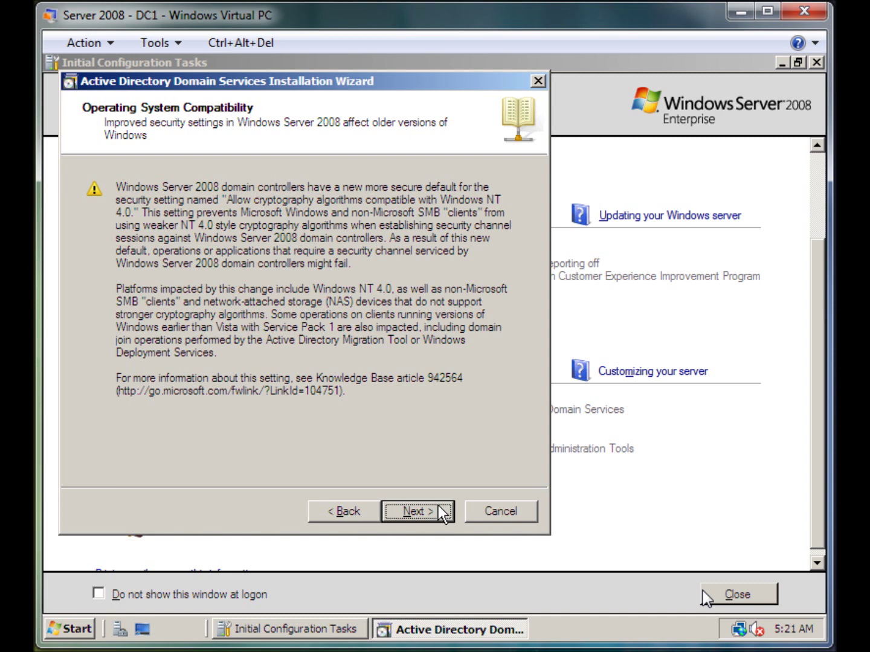
click(406, 510)
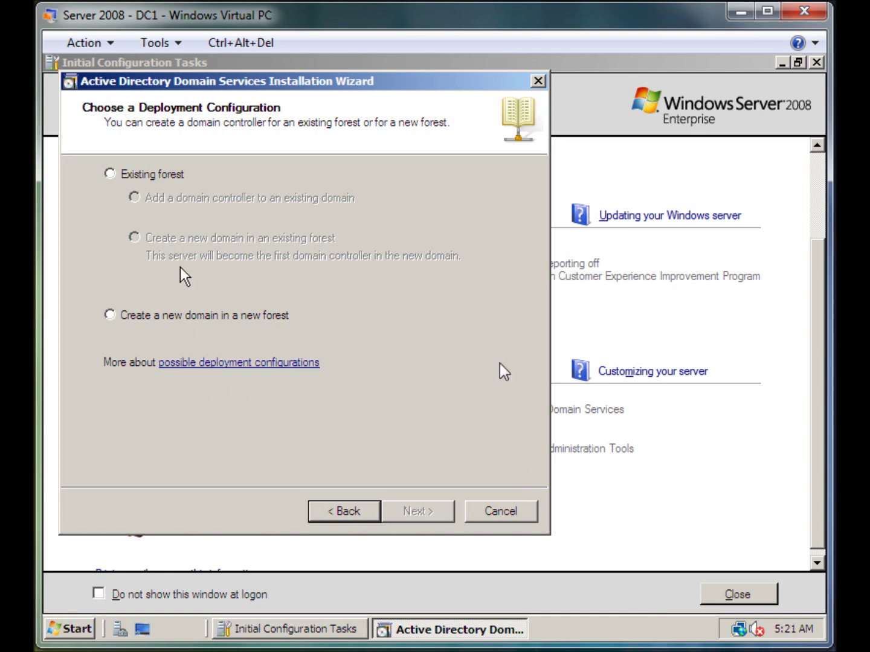
Step: Choose 'Create a new domain in a new forest' and continue to naming the forest root domain
click(161, 319)
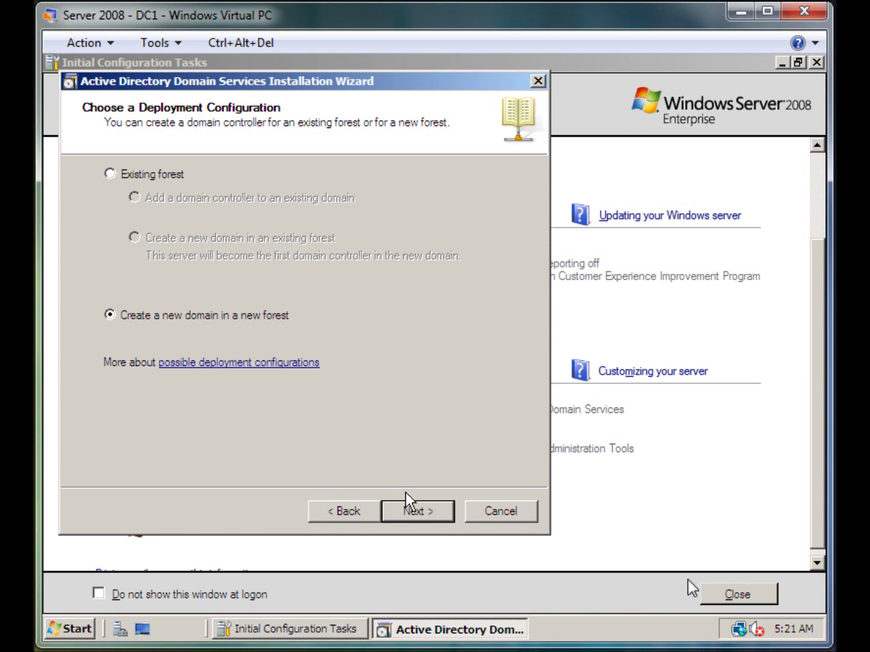
click(410, 517)
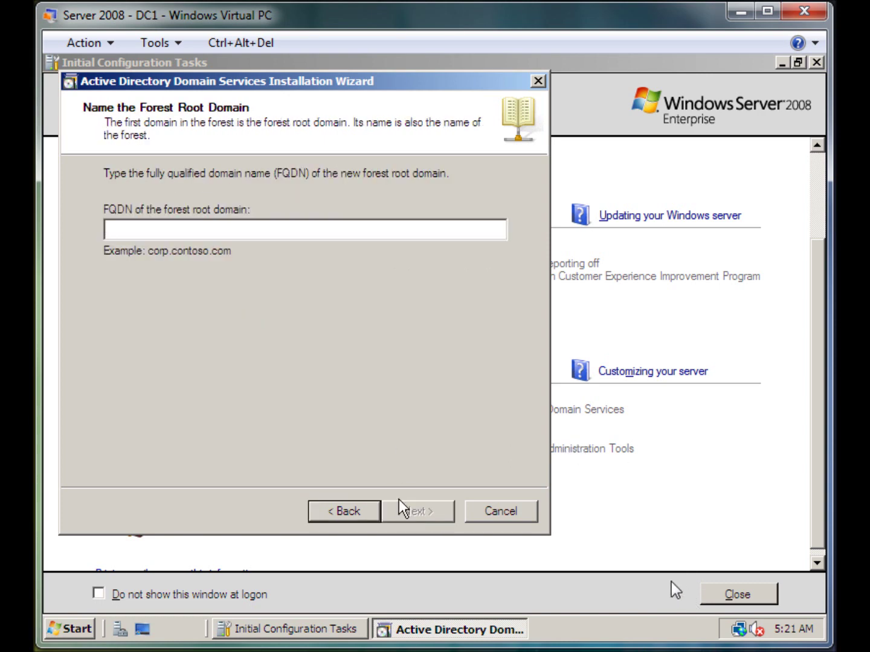
click(368, 511)
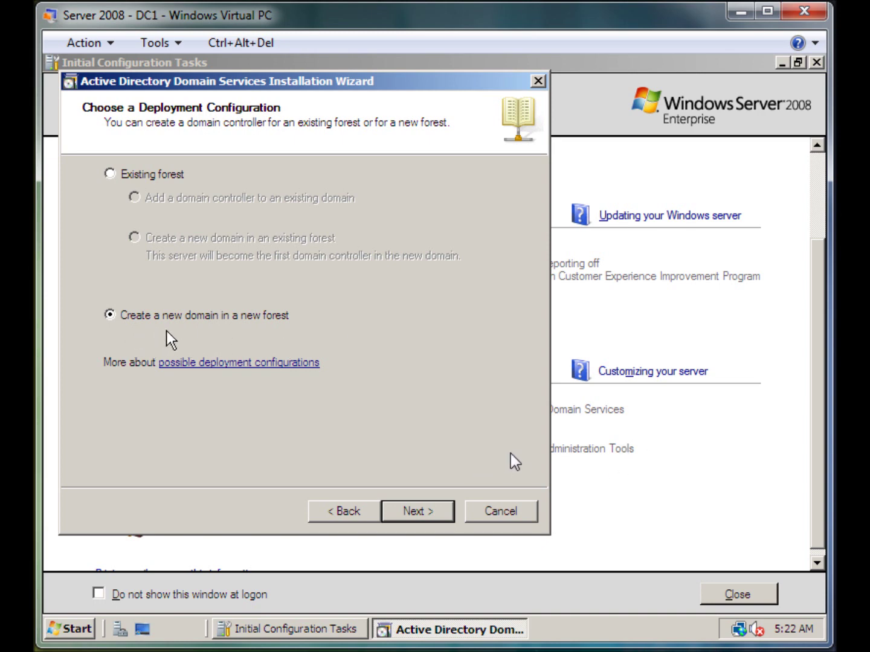
click(419, 519)
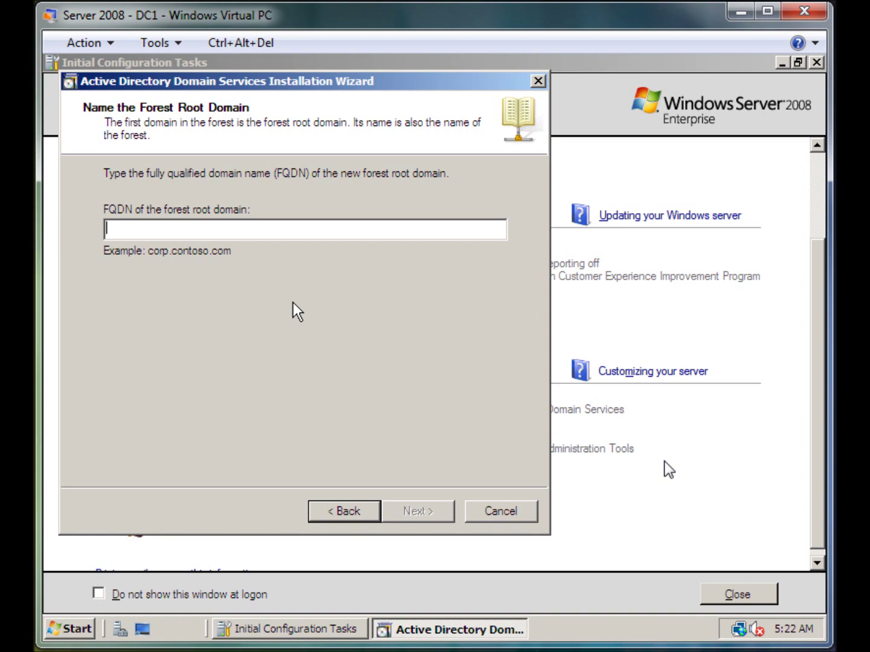
Step: Enter domain.local as the forest root domain FQDN and continue
text(domain.local)
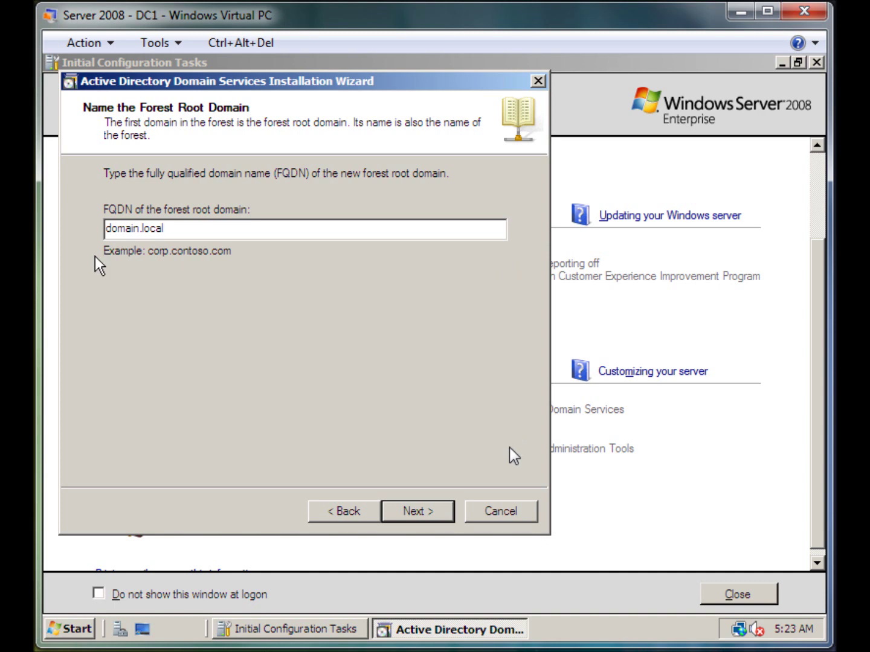
click(424, 508)
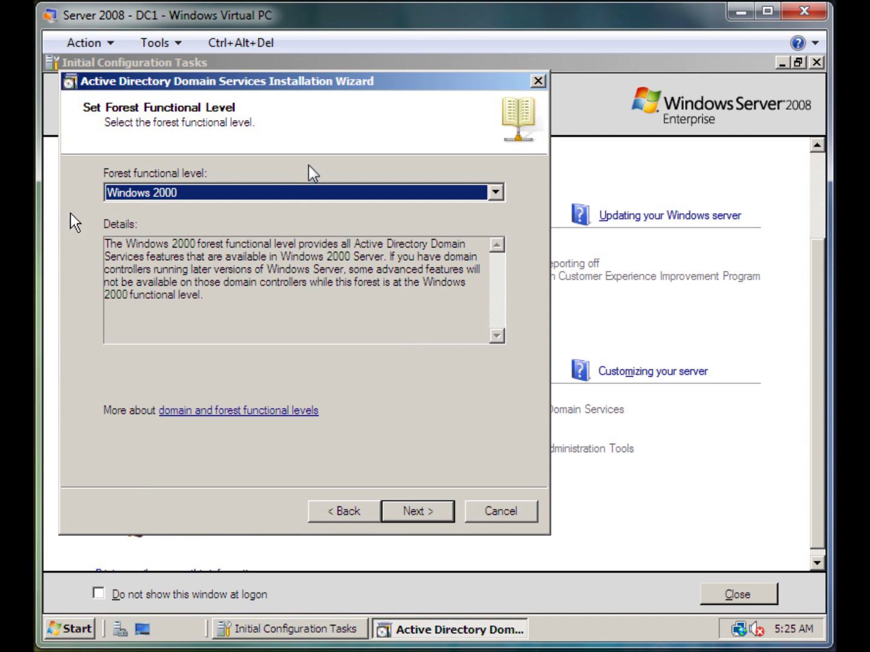
Step: Set both the forest and domain functional levels to Windows Server 2003
click(259, 194)
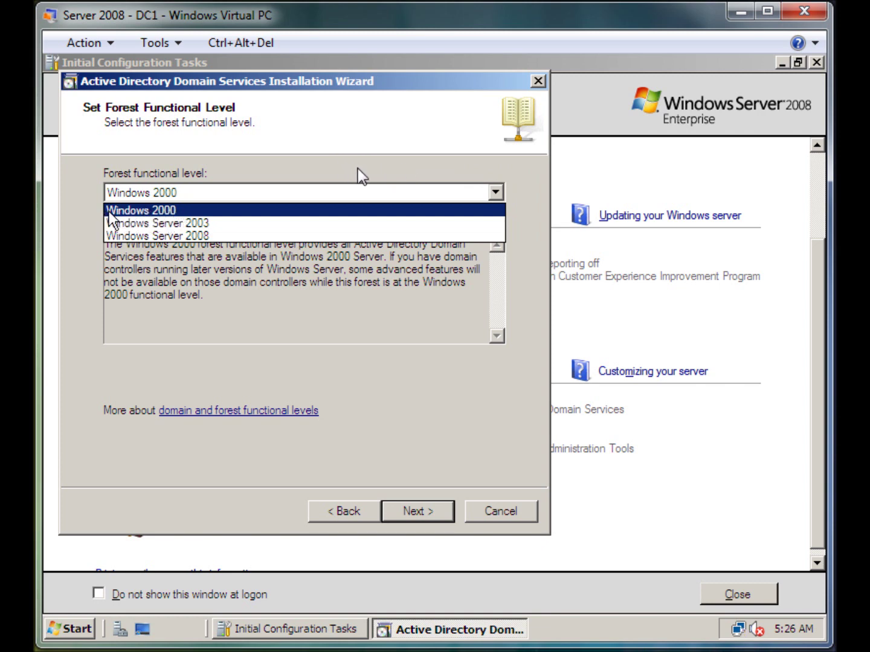
click(190, 237)
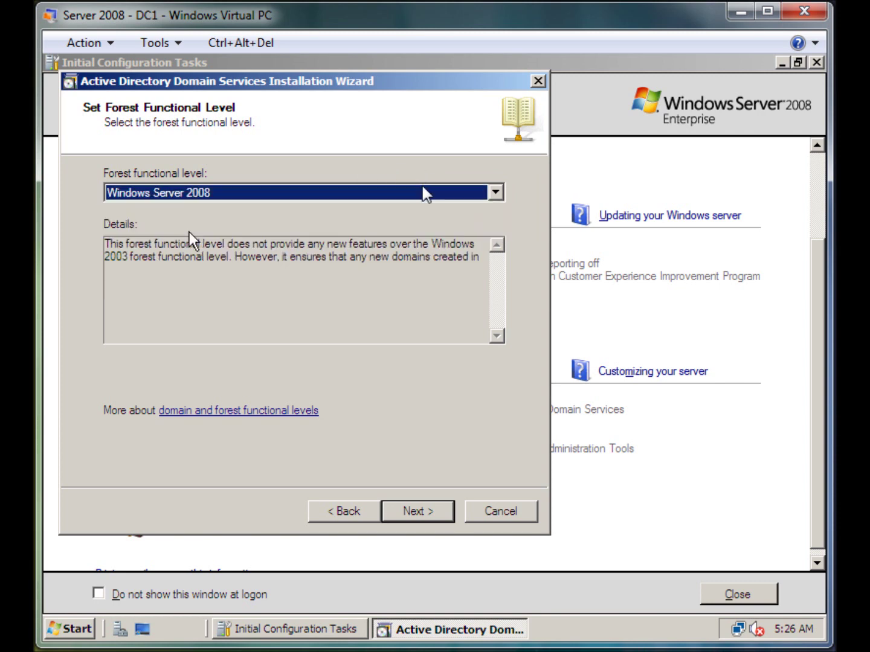
click(136, 200)
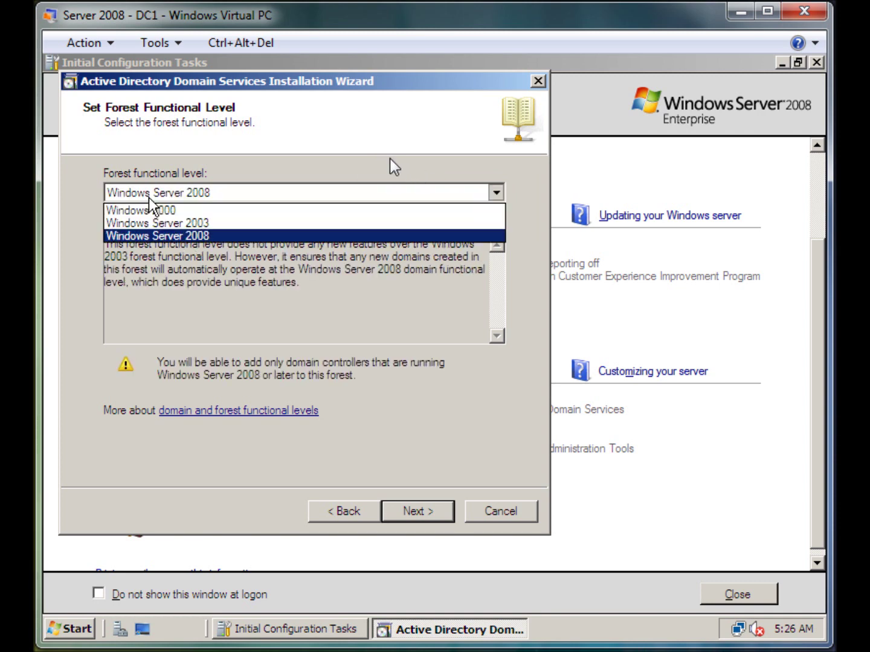
click(172, 226)
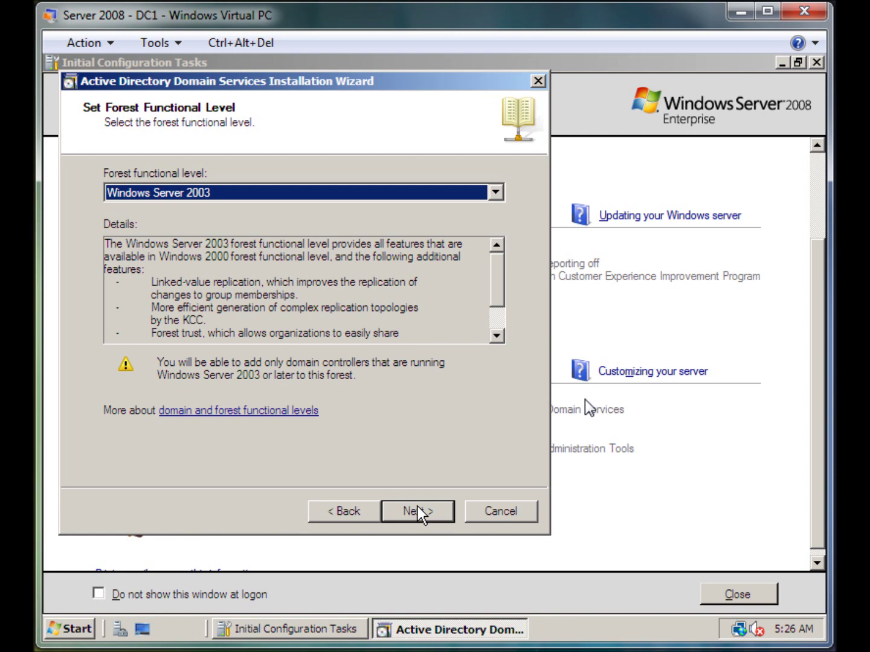
click(421, 512)
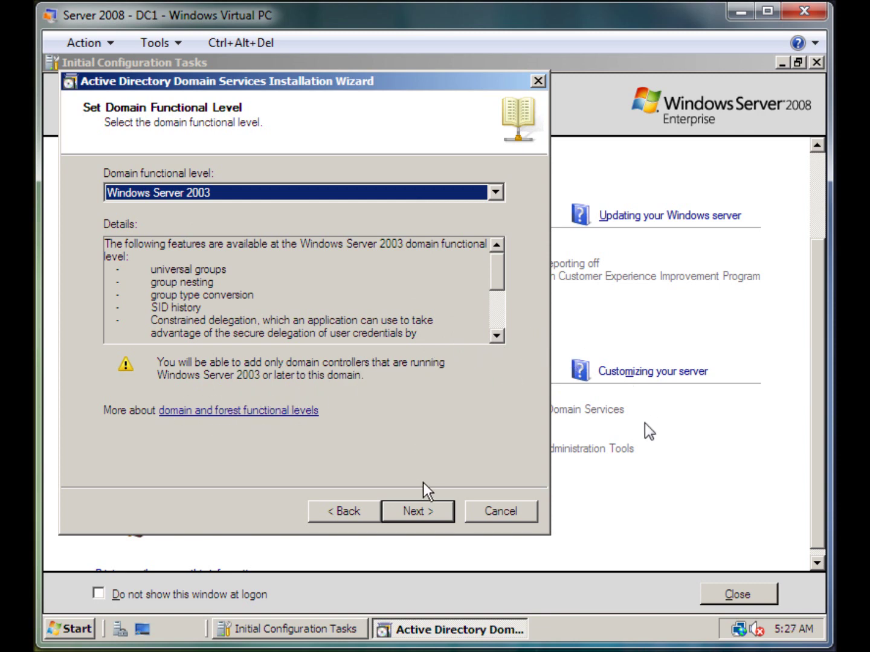
click(415, 513)
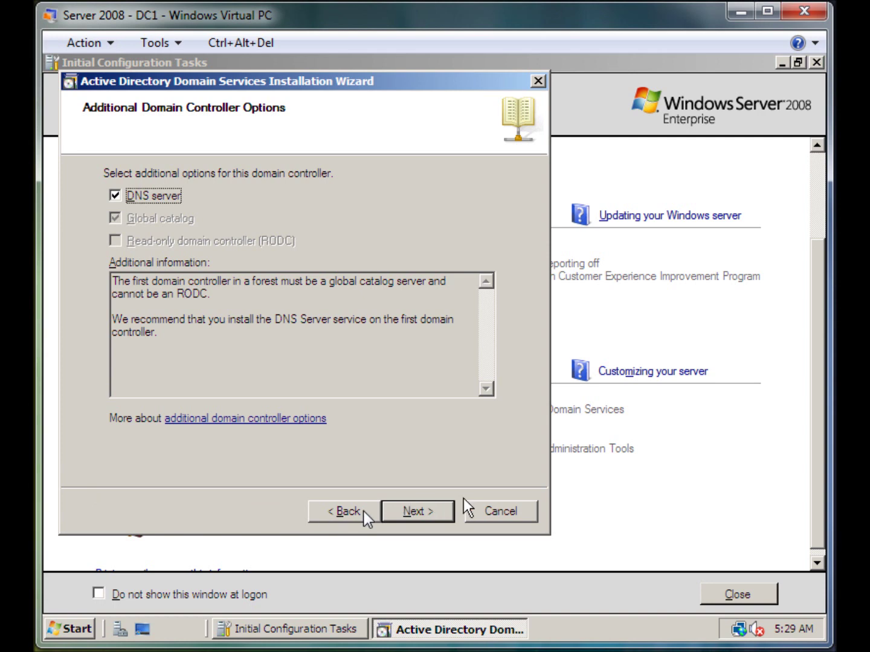
Step: Accept the Additional Domain Controller Options and keep the dynamically assigned IP address
click(440, 508)
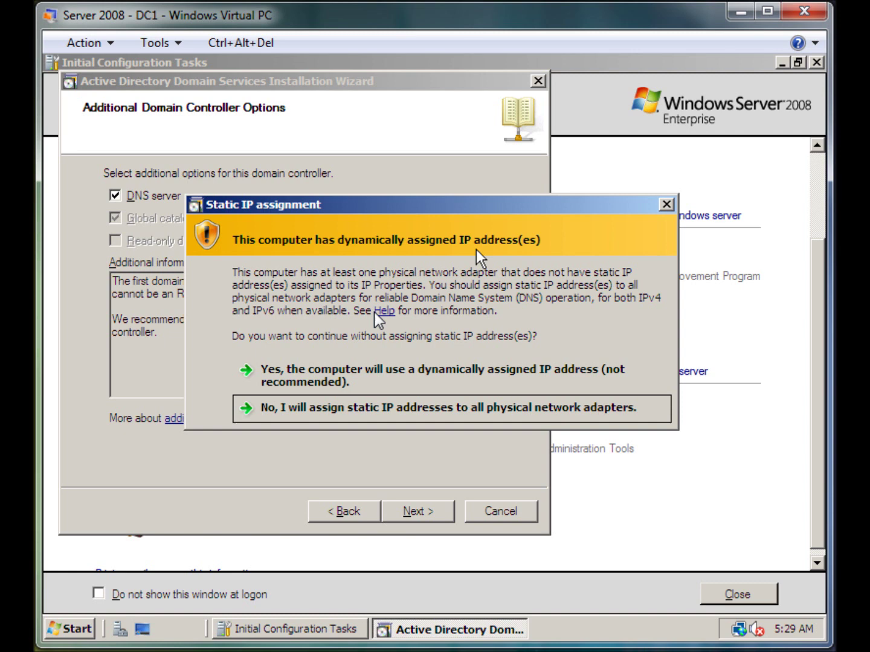
click(421, 387)
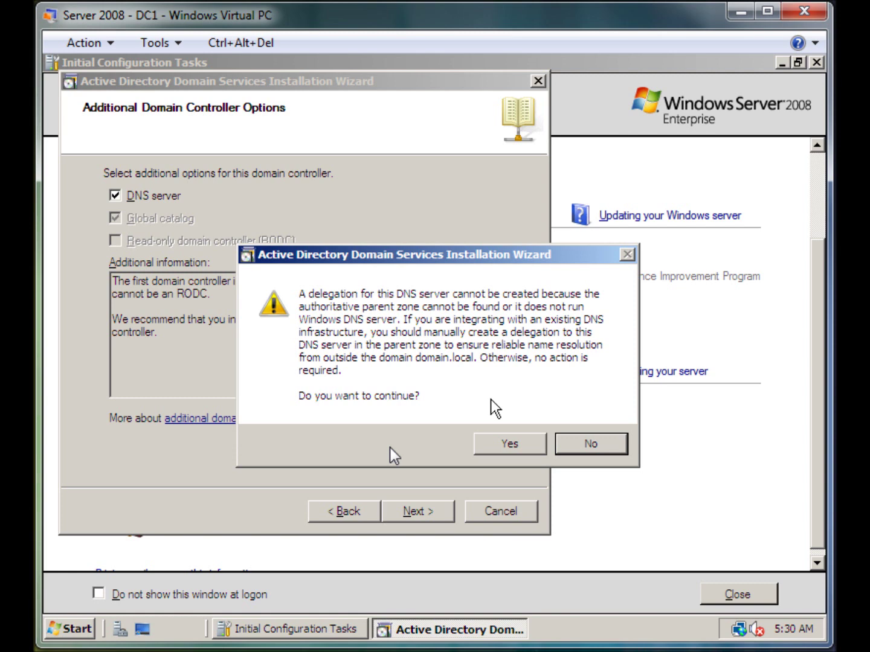
Step: Proceed despite the warning that no DNS delegation can be created for domain.local
click(490, 452)
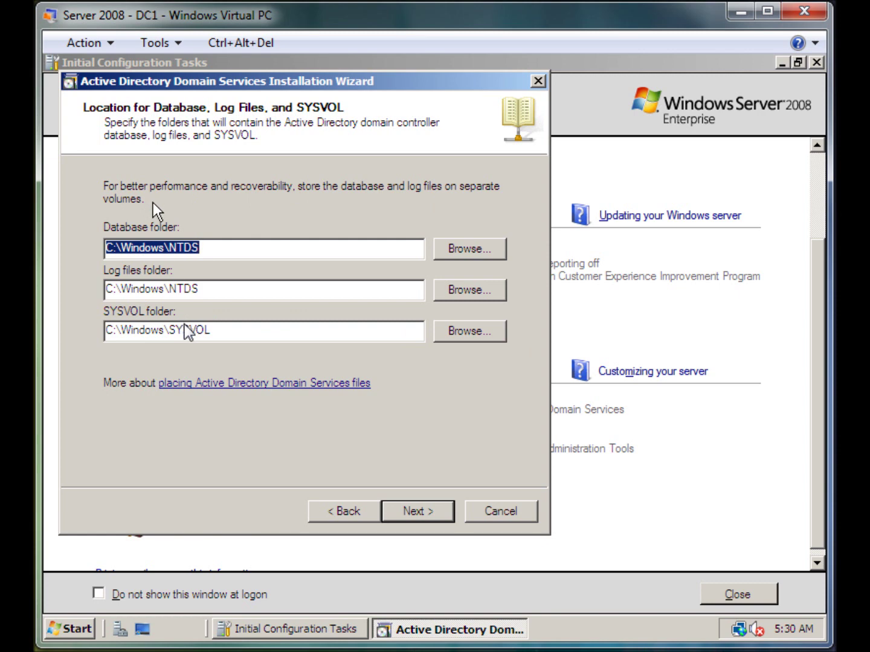
Step: Keep the default database, log and SYSVOL folders, then enter and confirm the Restore Mode password
click(426, 512)
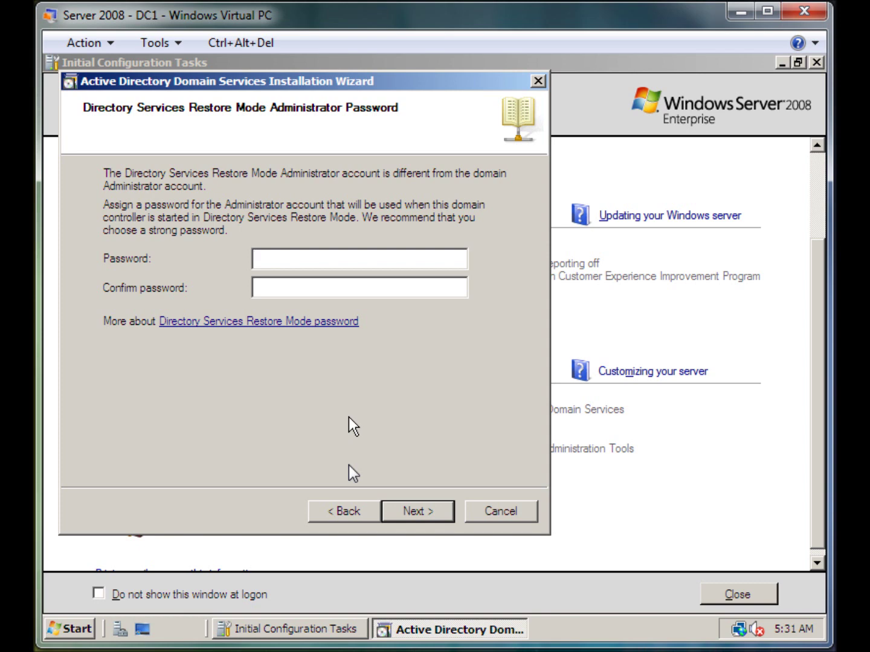
text(•••••••••••)
key(Tab)
text(••••••)
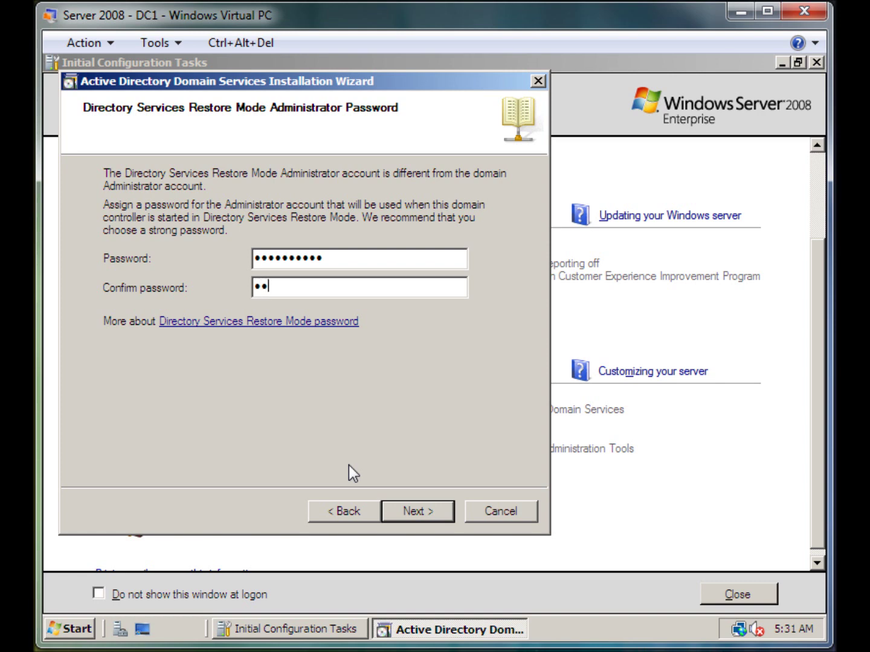
text(•••••)
Step: Review the Summary for the new domain.local forest and start installing AD DS
click(414, 519)
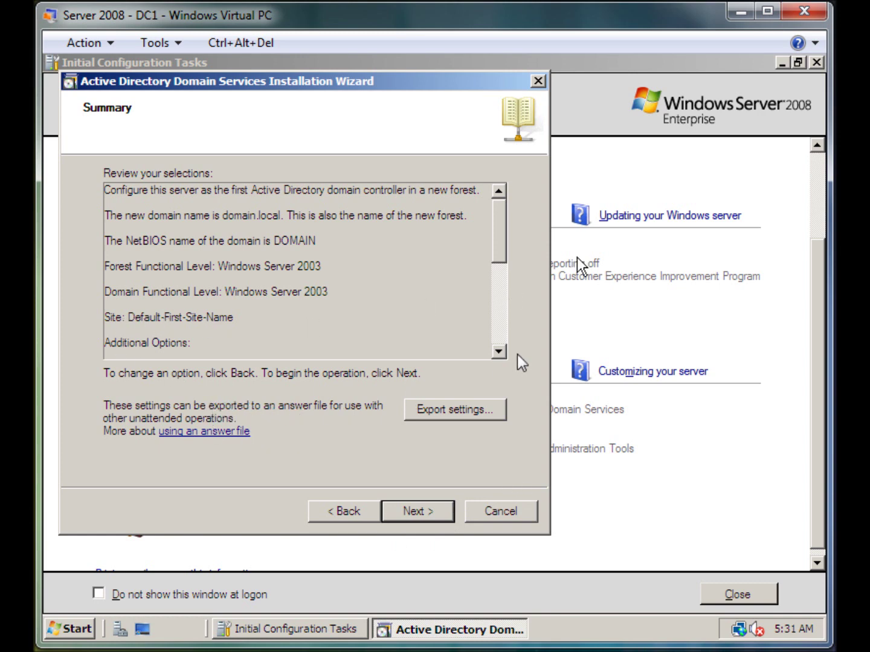
drag(501, 224, 504, 236)
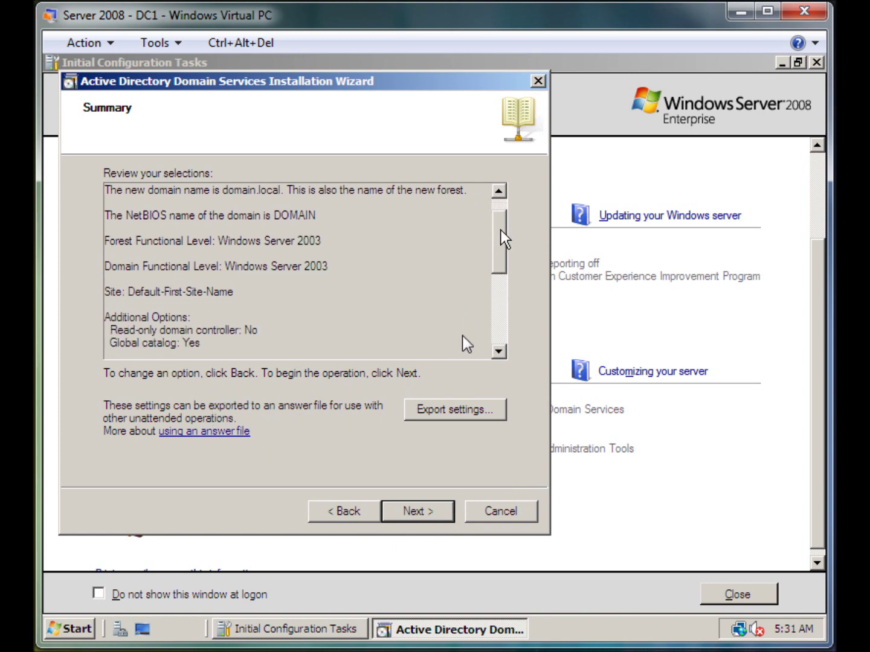
drag(504, 239, 506, 252)
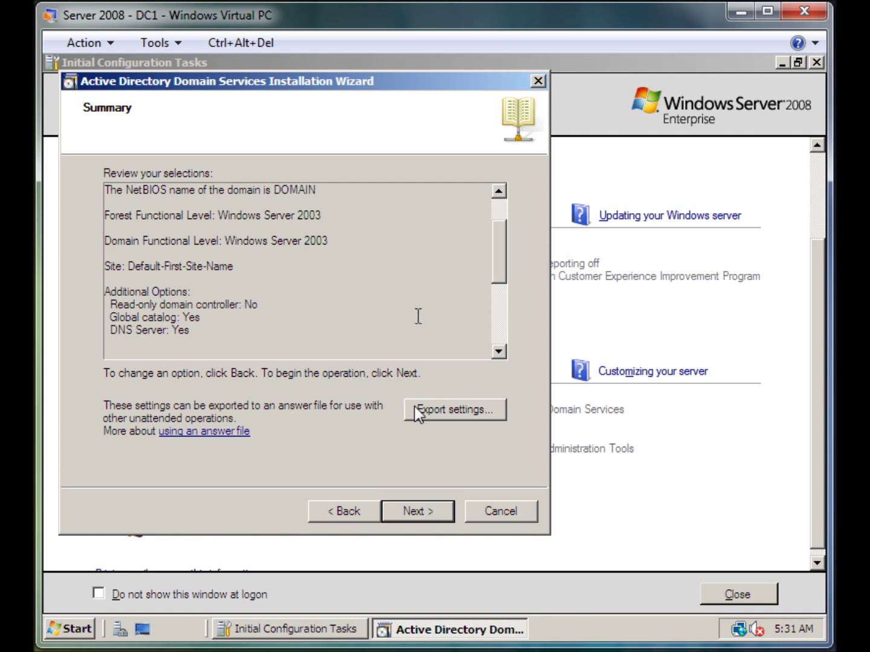
drag(497, 273, 492, 337)
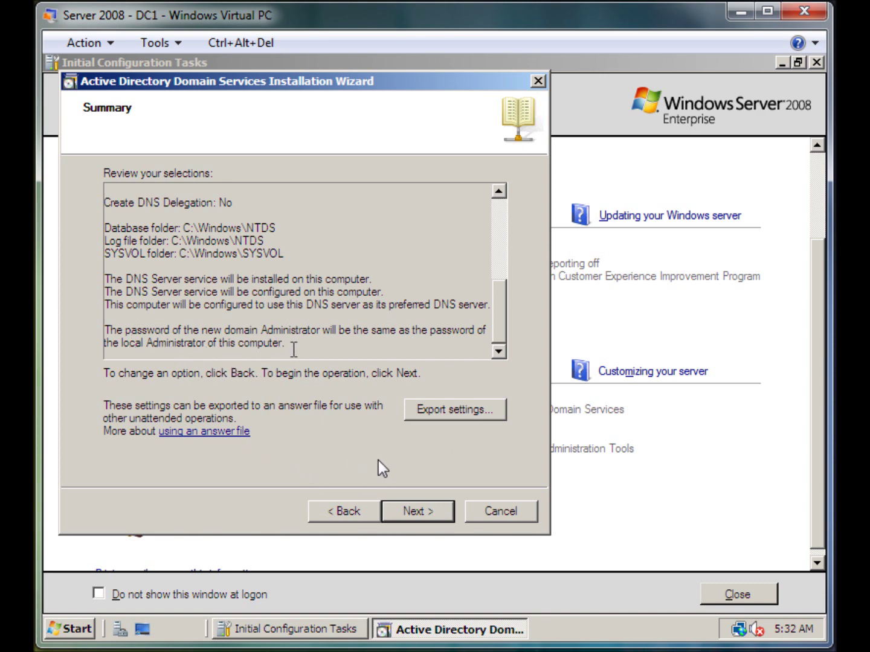
click(416, 511)
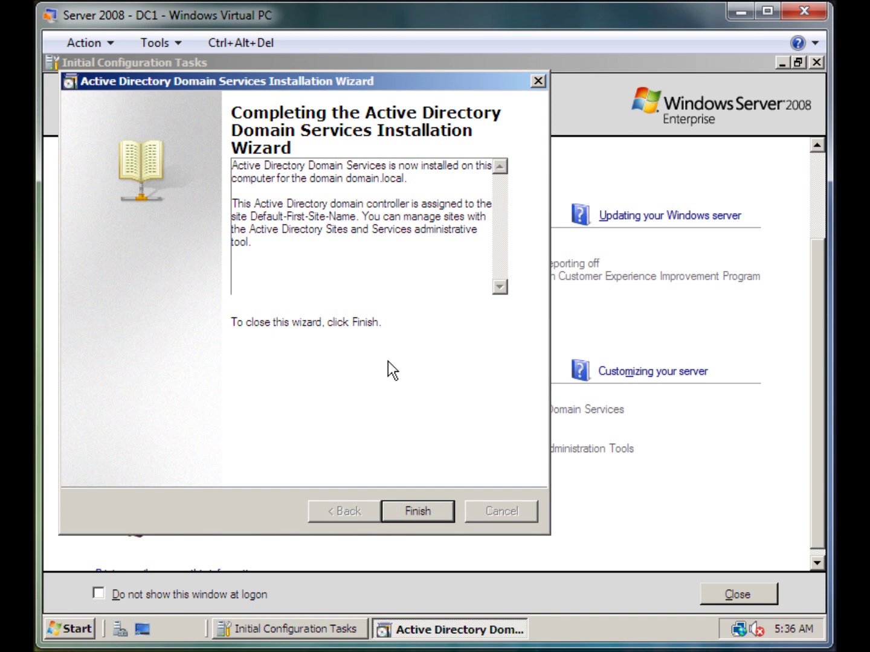
Step: Finish the completed AD DS wizard and restart the server
click(422, 507)
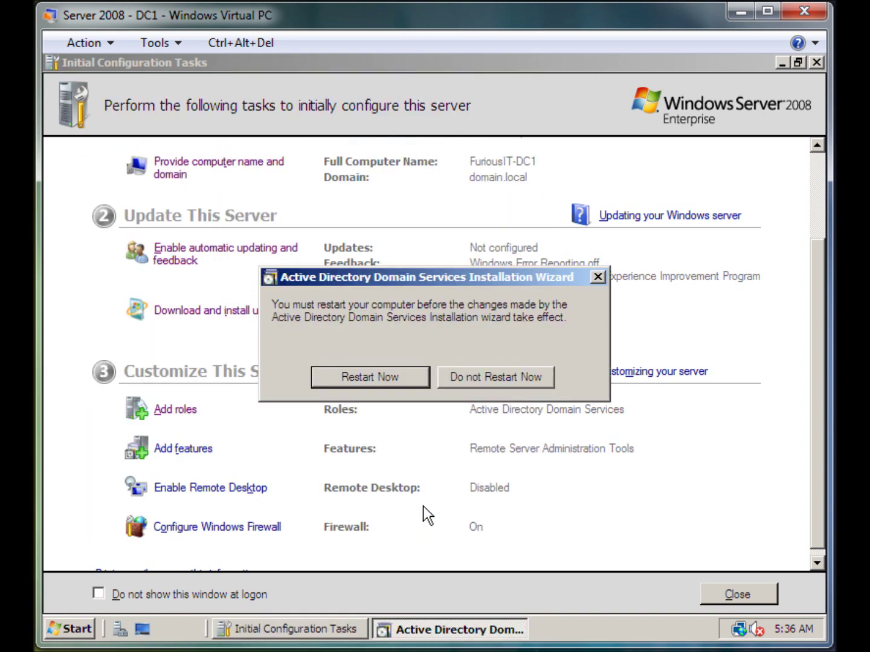
click(407, 383)
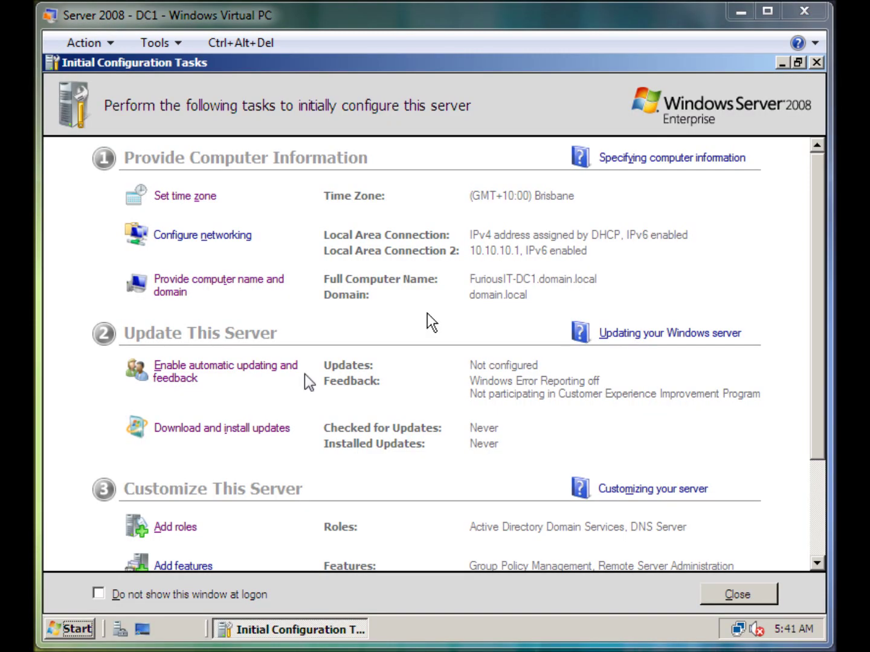
Step: Scroll Initial Configuration Tasks to check the AD DS and DNS Server roles and installed features
scroll(448, 296, down, 3)
scroll(444, 288, down, 1)
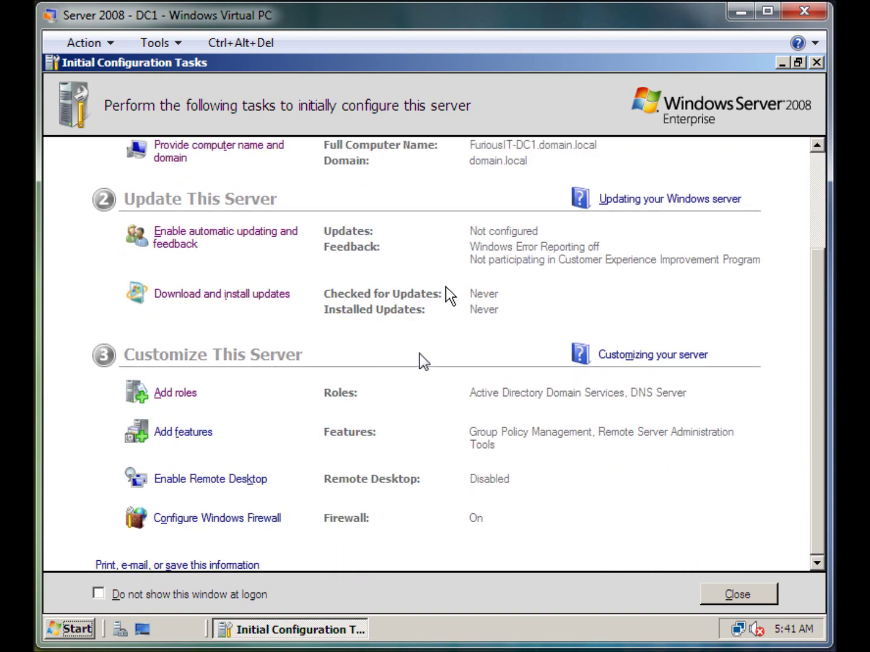